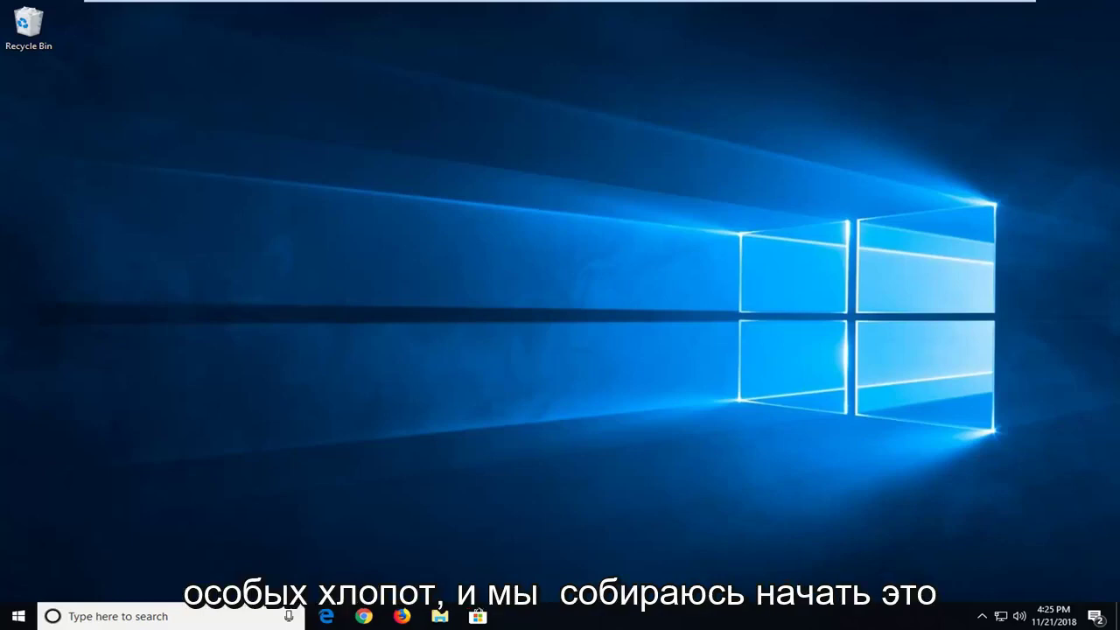
Search the Start menu for 'services' and launch the Services desktop app
{"action": "left_click", "coordinate": [19, 618]}
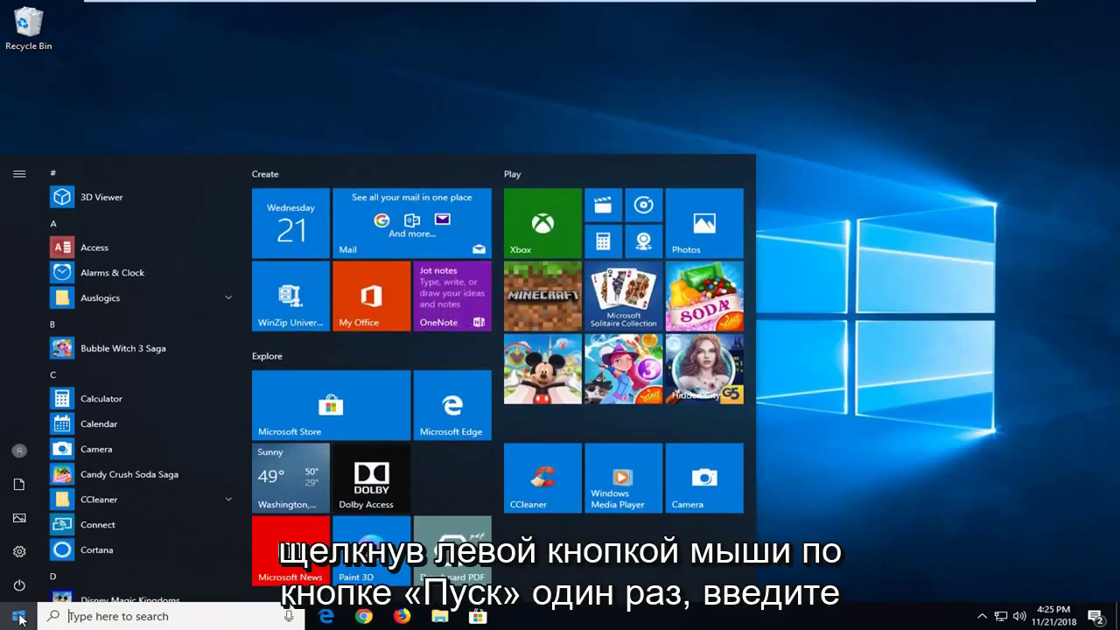
{"action": "type", "text": "servic"}
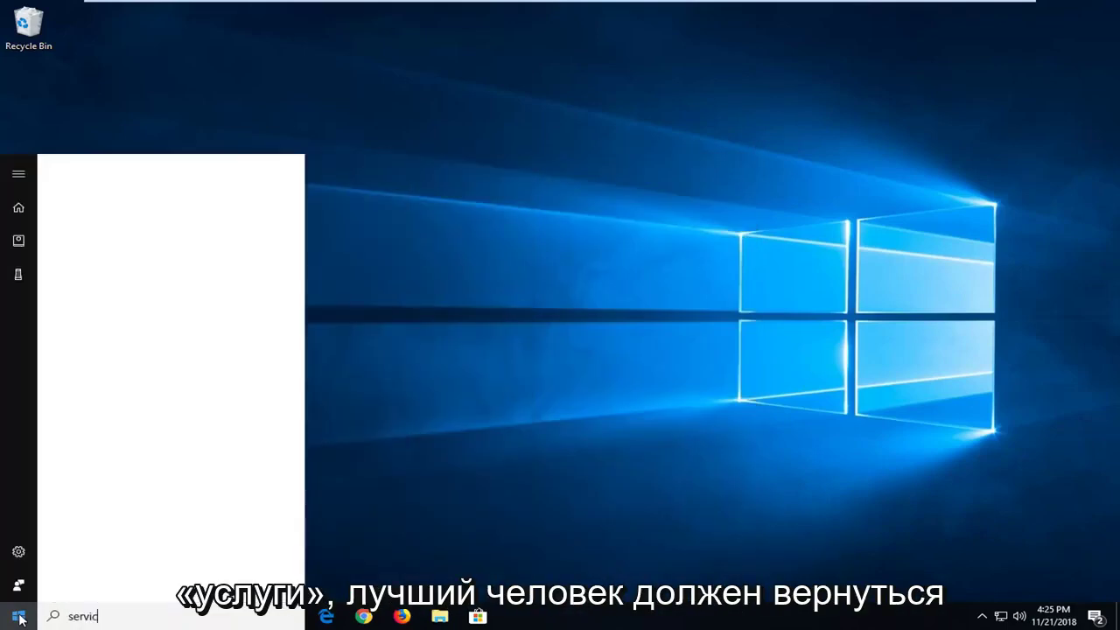
{"action": "type", "text": "es"}
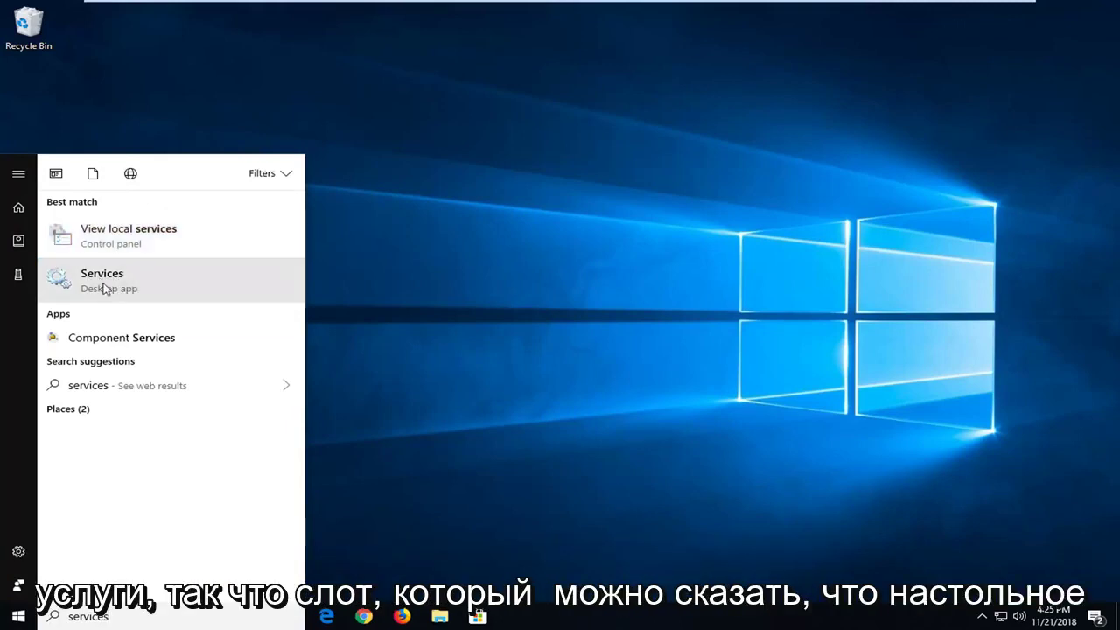
{"action": "left_click", "coordinate": [195, 292]}
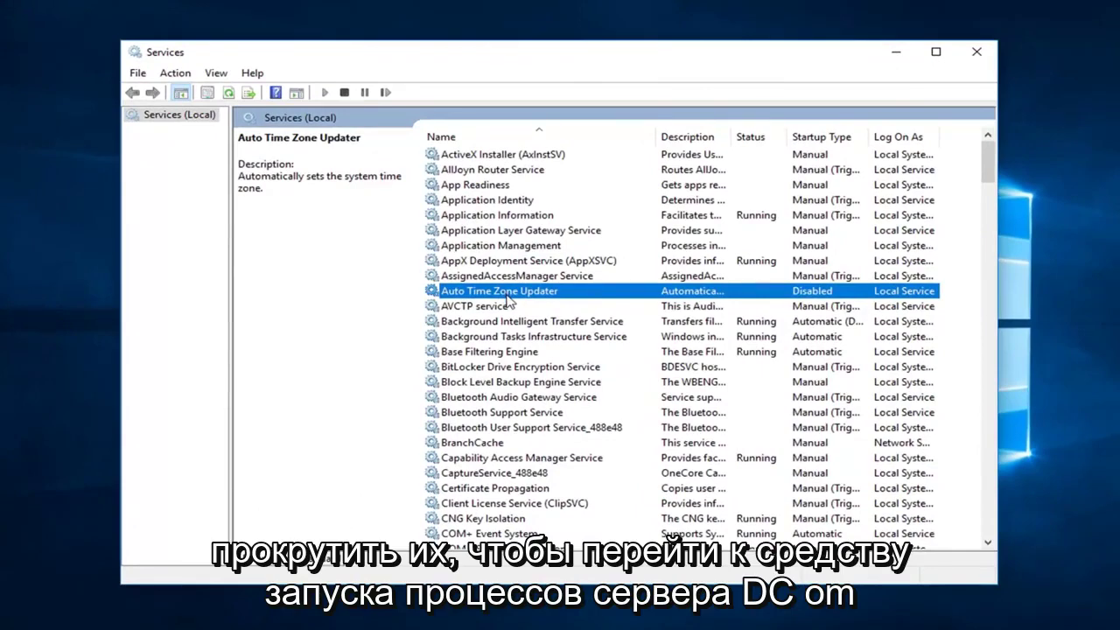
Verify DCOM Server Process Launcher shows startup type Automatic and status Running, then close its properties
{"action": "scroll", "coordinate": [510, 306], "scroll_direction": "down", "scroll_amount": 9}
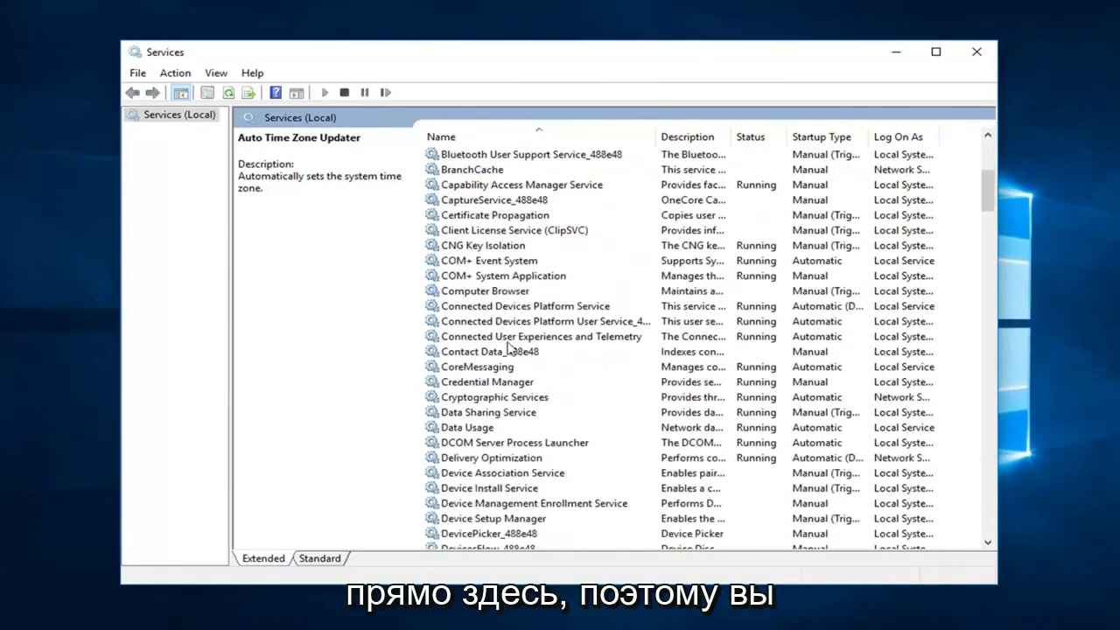
{"action": "left_click", "coordinate": [467, 308]}
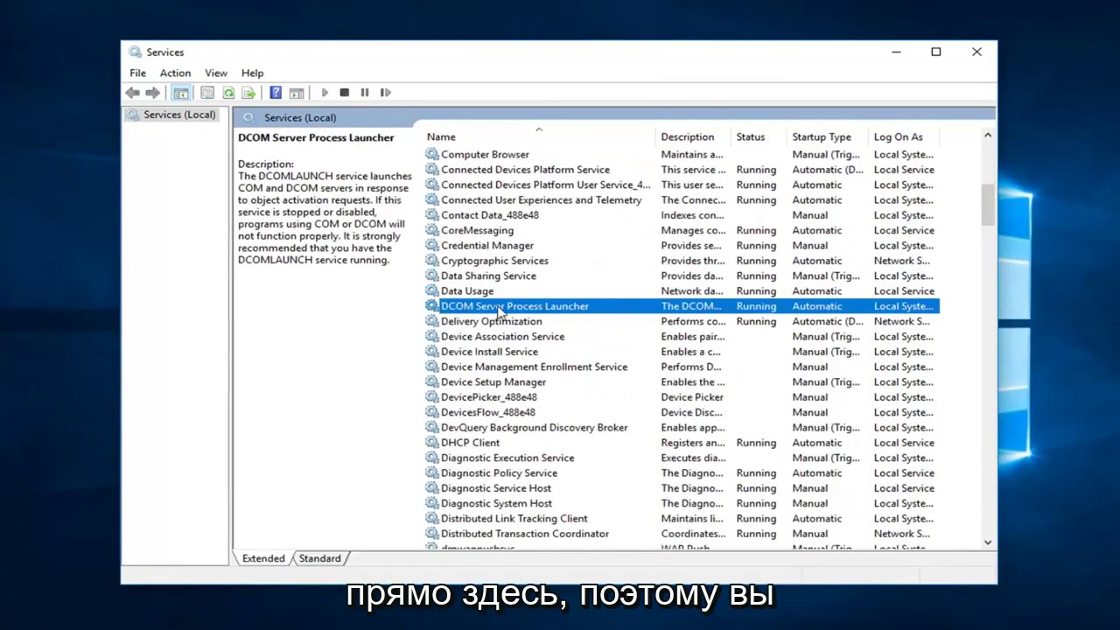
{"action": "double_click", "coordinate": [500, 308]}
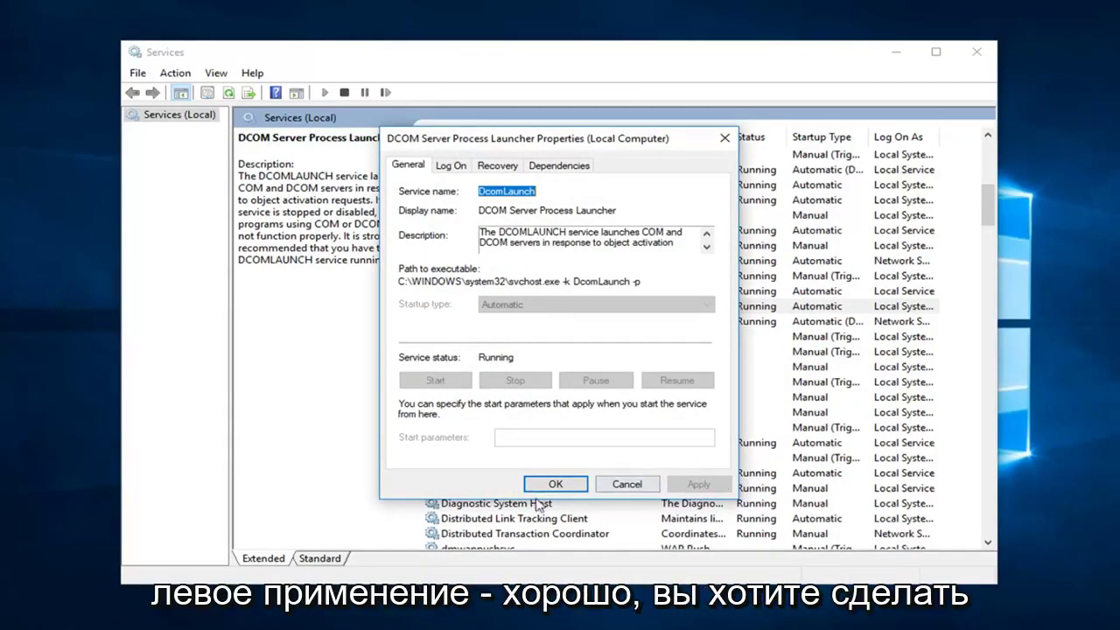
{"action": "left_click", "coordinate": [560, 483]}
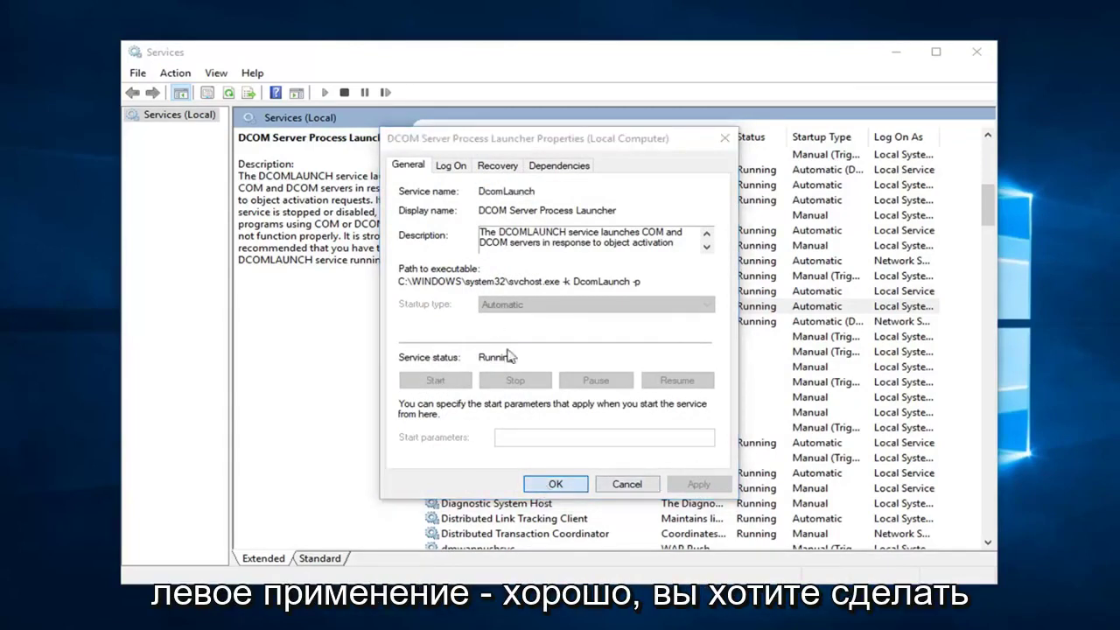
Confirm the Remote Procedure Call (RPC) service is already Automatic and Running
{"action": "scroll", "coordinate": [484, 427], "scroll_direction": "down", "scroll_amount": 12}
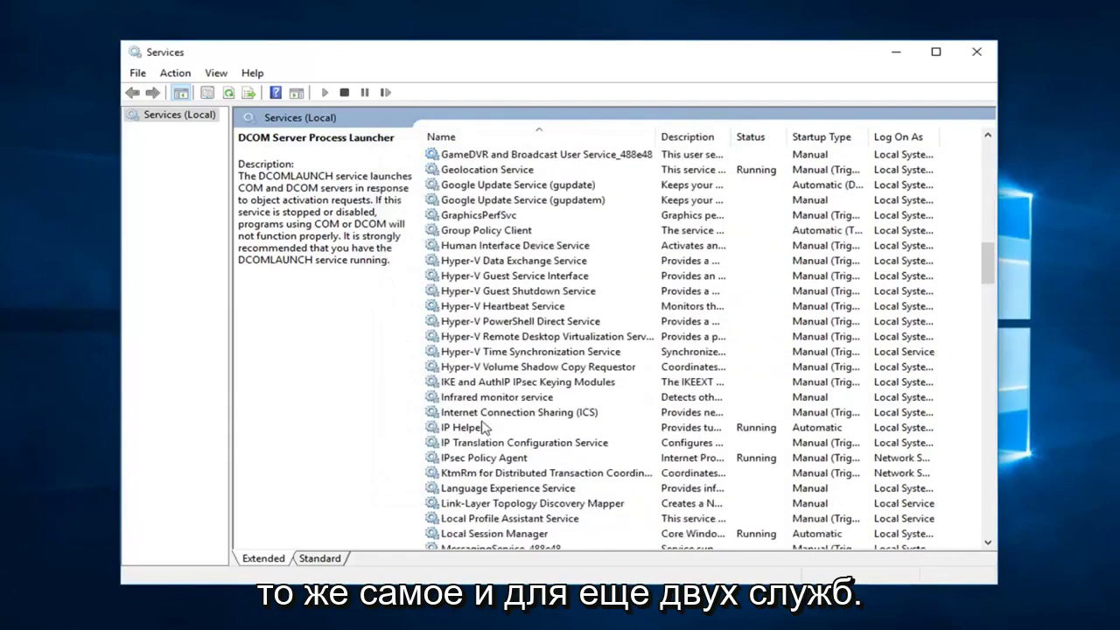
{"action": "scroll", "coordinate": [484, 427], "scroll_direction": "down", "scroll_amount": 20}
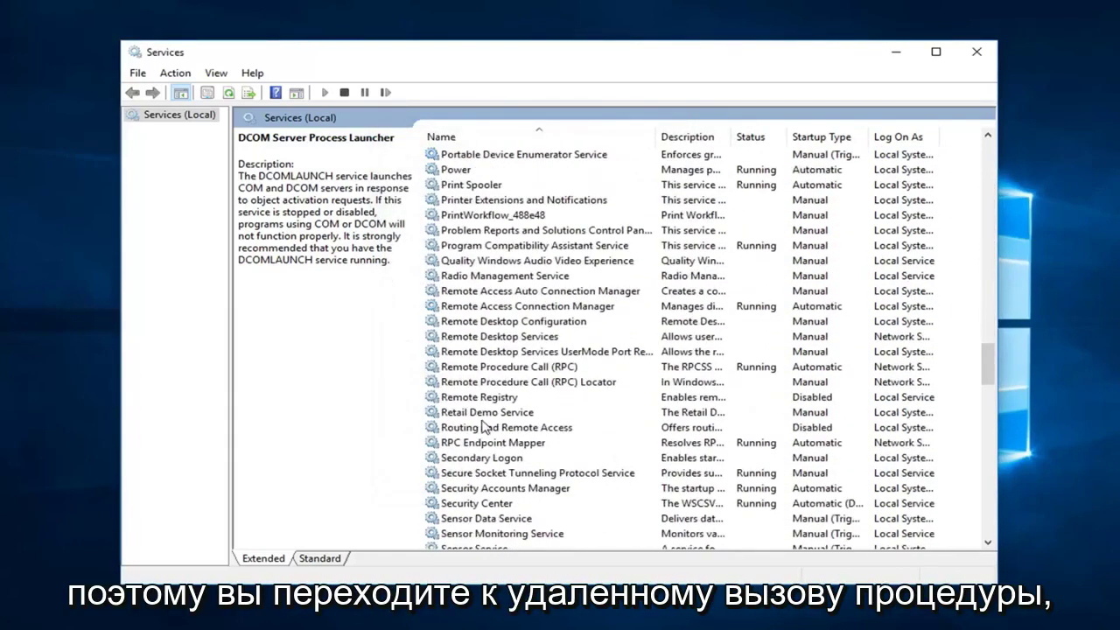
{"action": "left_click", "coordinate": [487, 369]}
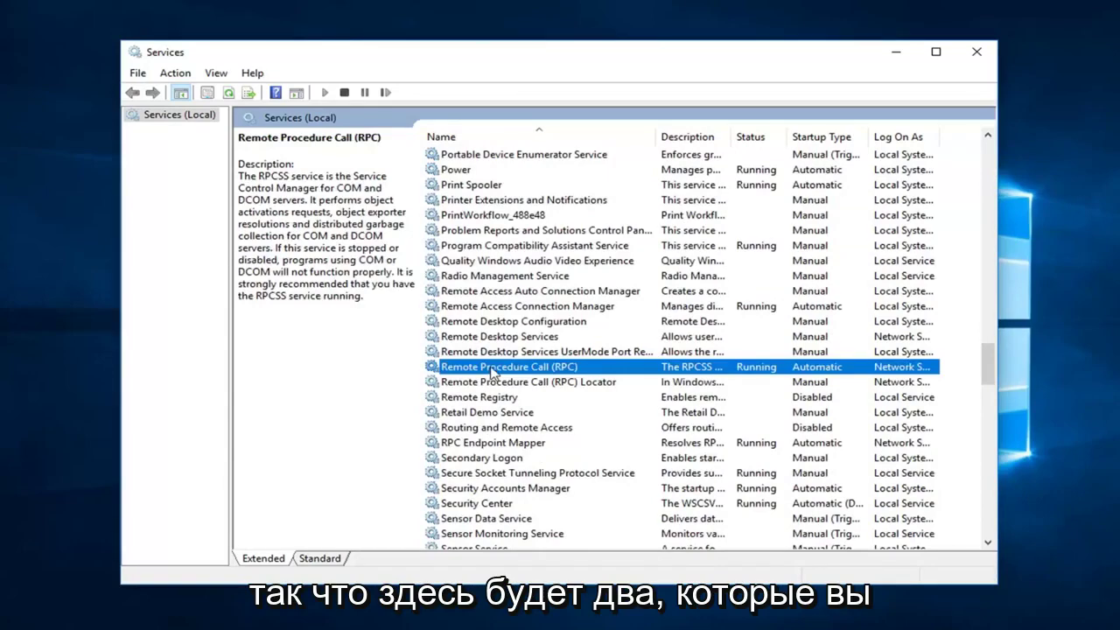
{"action": "left_click", "coordinate": [538, 385]}
{"action": "left_click", "coordinate": [502, 369]}
{"action": "double_click", "coordinate": [488, 370]}
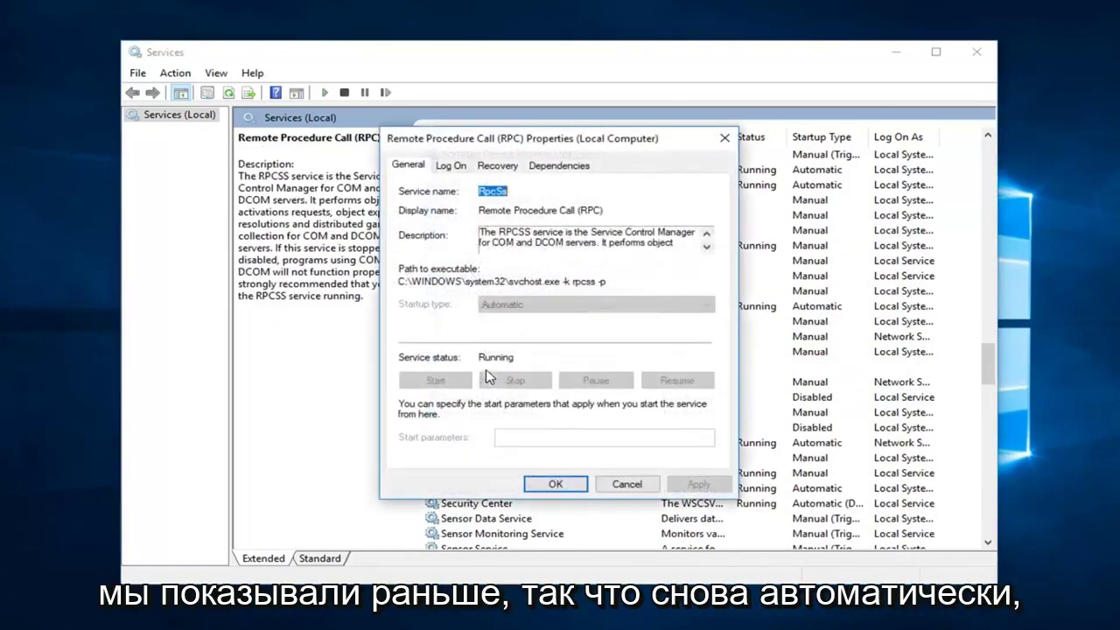
{"action": "left_click", "coordinate": [577, 483]}
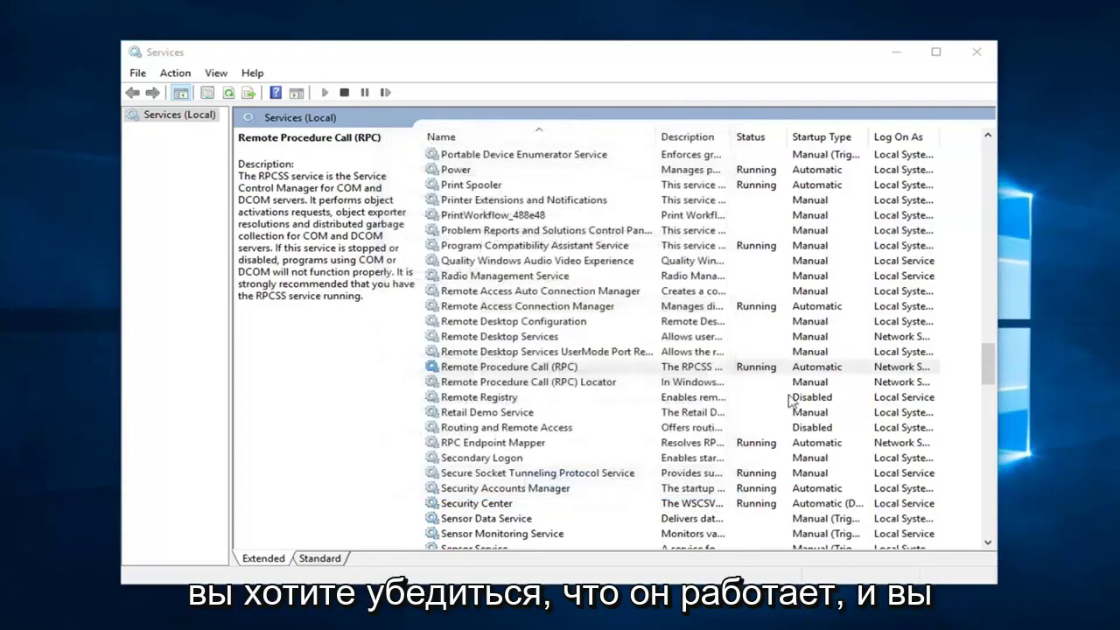
Set RPC Locator's startup type to Automatic, start the service, and apply the change
{"action": "left_click", "coordinate": [495, 383]}
{"action": "double_click", "coordinate": [496, 384]}
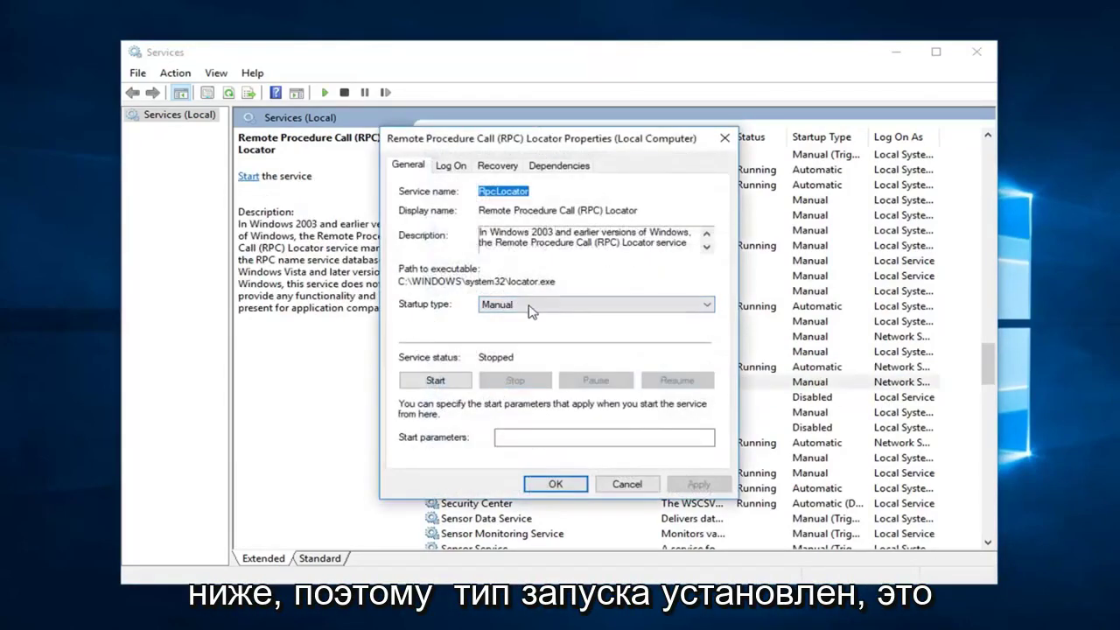
{"action": "left_click", "coordinate": [534, 308]}
{"action": "left_click", "coordinate": [512, 328]}
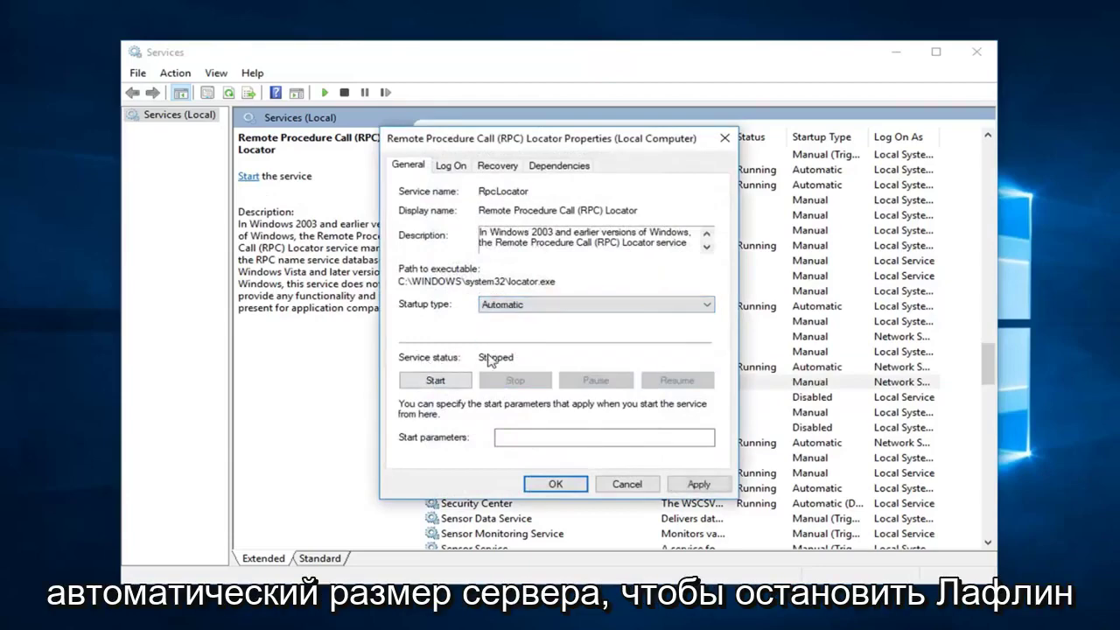
{"action": "left_click", "coordinate": [442, 379]}
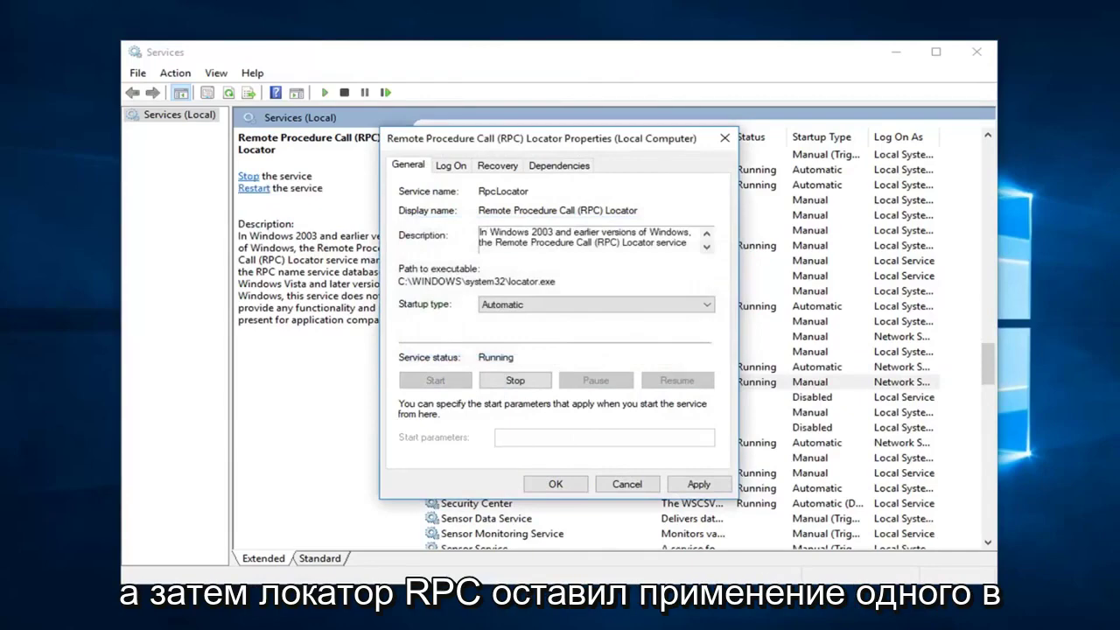
{"action": "left_click", "coordinate": [697, 484]}
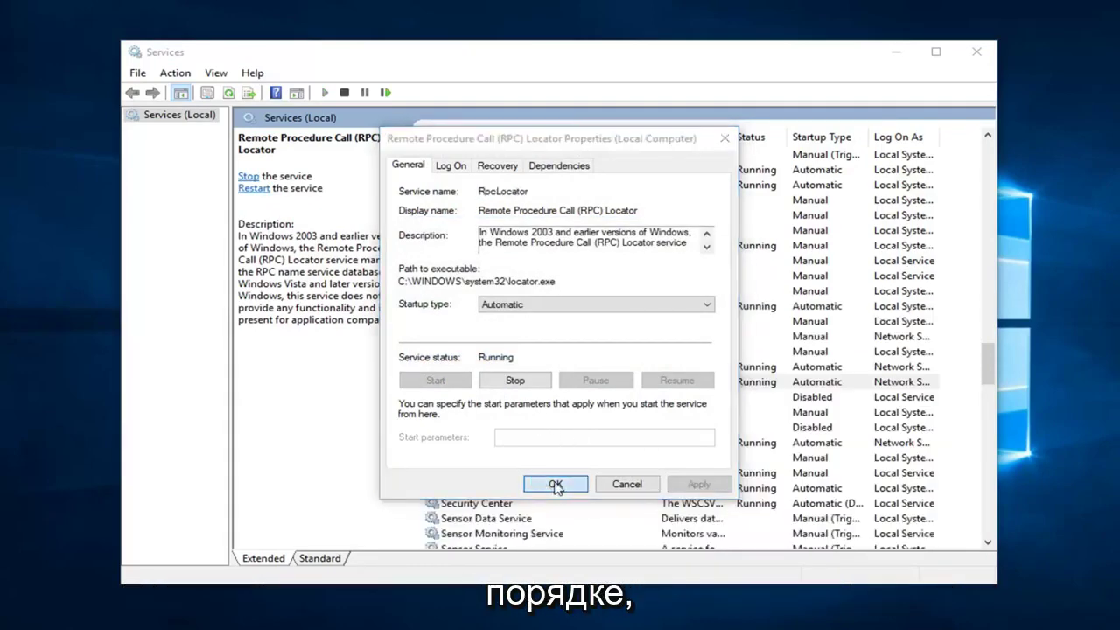
{"action": "key", "text": "Return"}
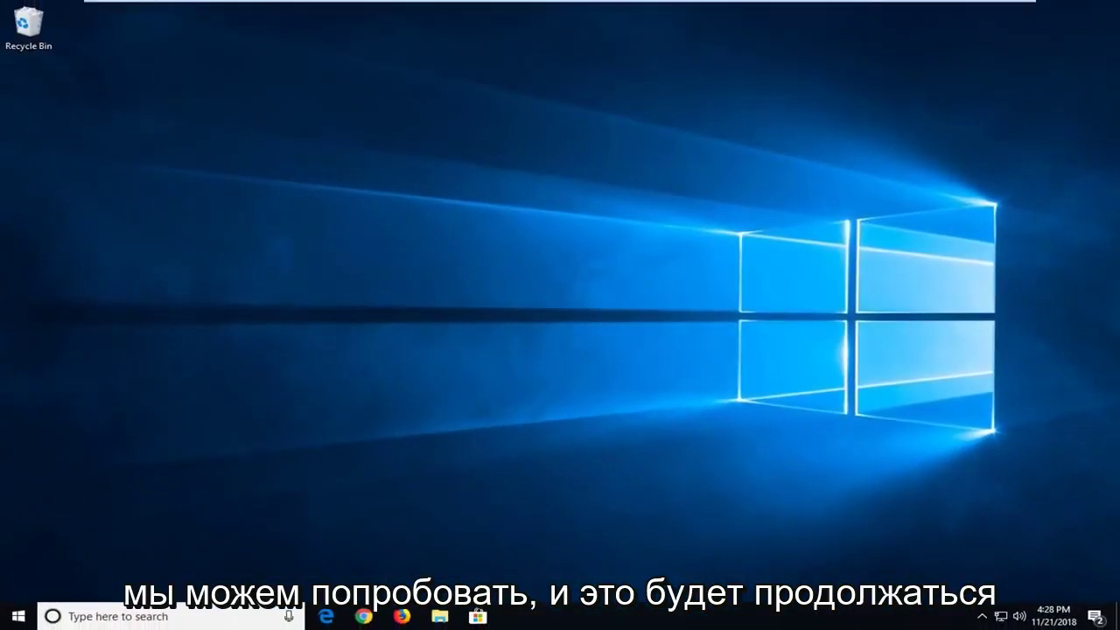
Search the Start menu for 'control panel' and open the Control Panel best match
{"action": "left_click", "coordinate": [19, 616]}
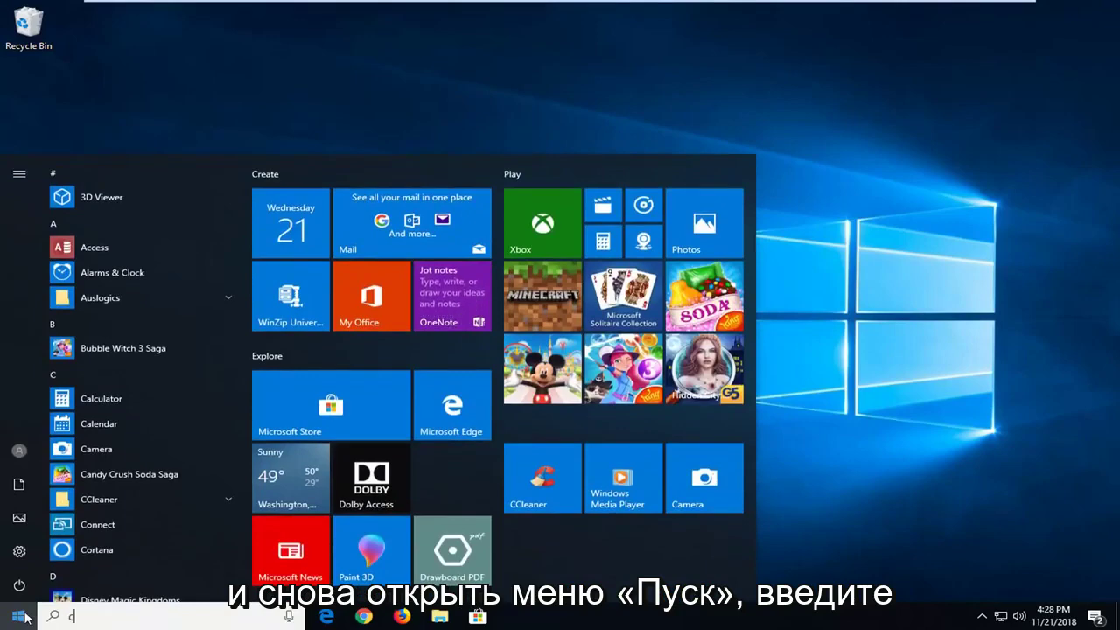
{"action": "type", "text": "control panel"}
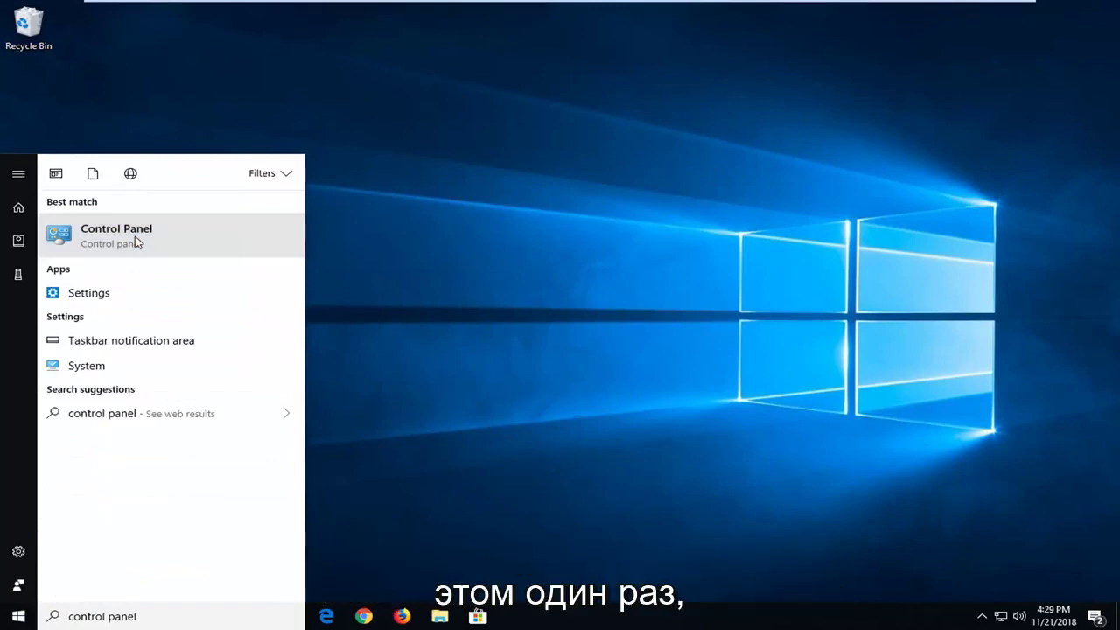
{"action": "left_click", "coordinate": [136, 241]}
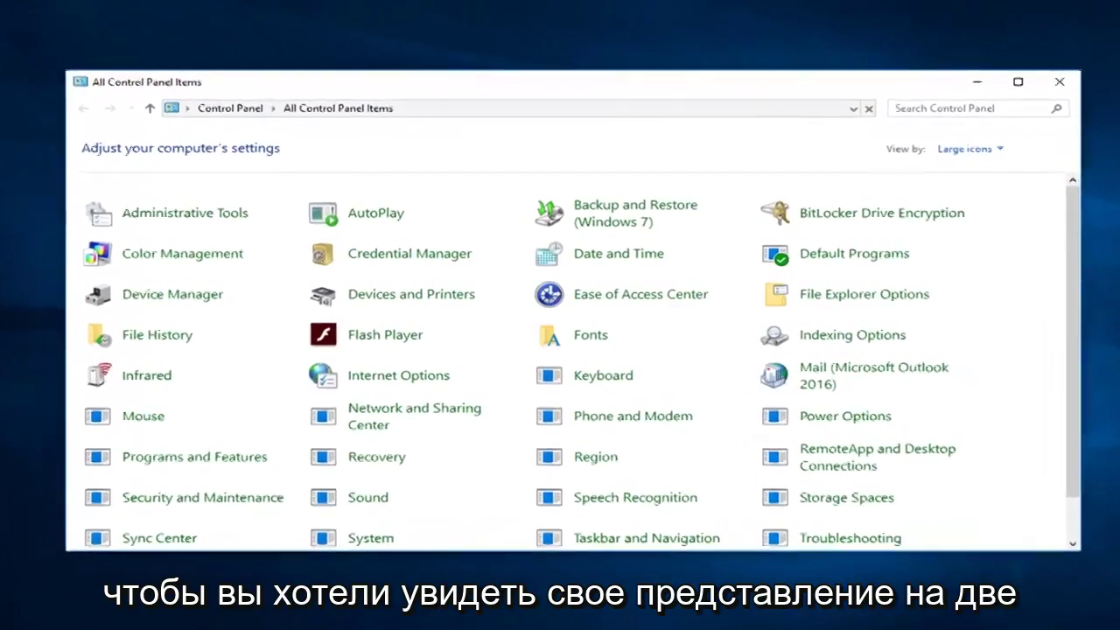
Switch Control Panel's View by to Category and go to System and Security
{"action": "left_click", "coordinate": [944, 149]}
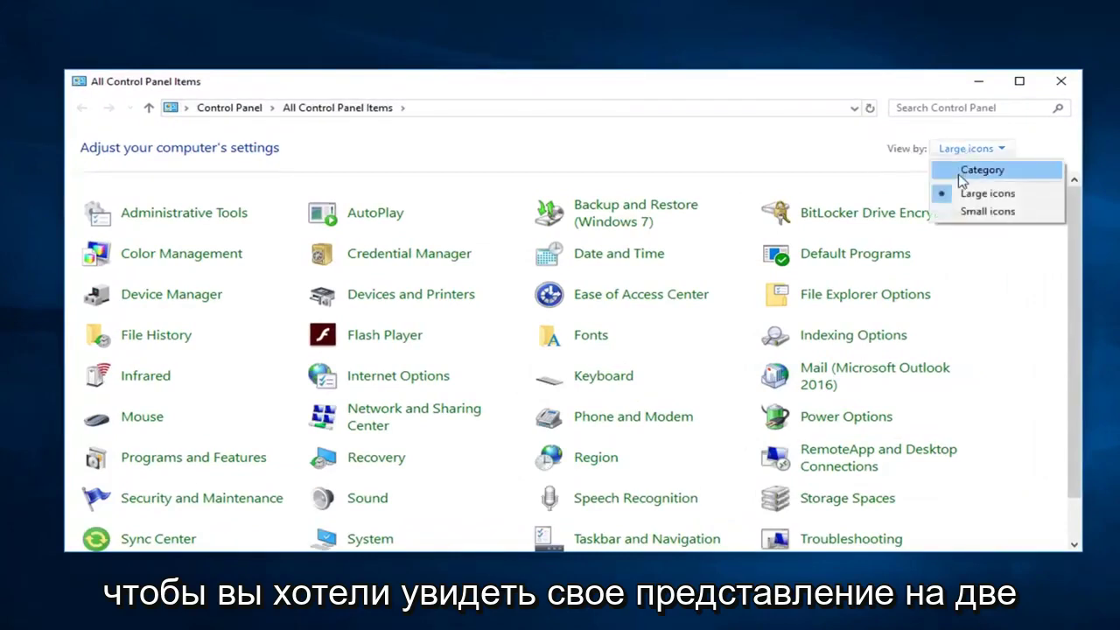
{"action": "left_click", "coordinate": [961, 174]}
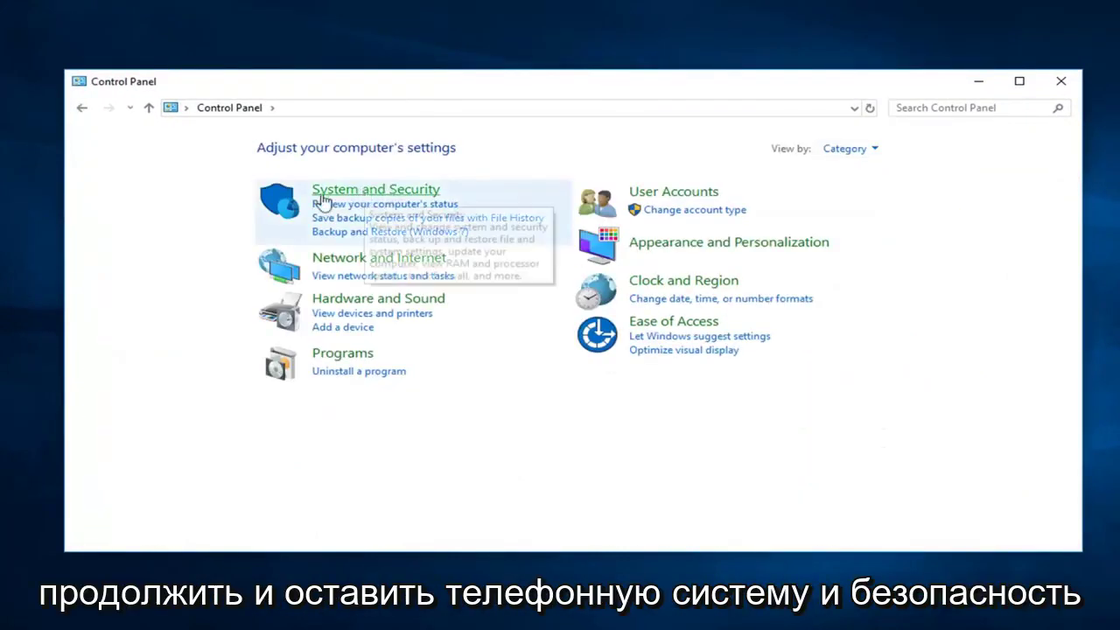
{"action": "left_click", "coordinate": [381, 193]}
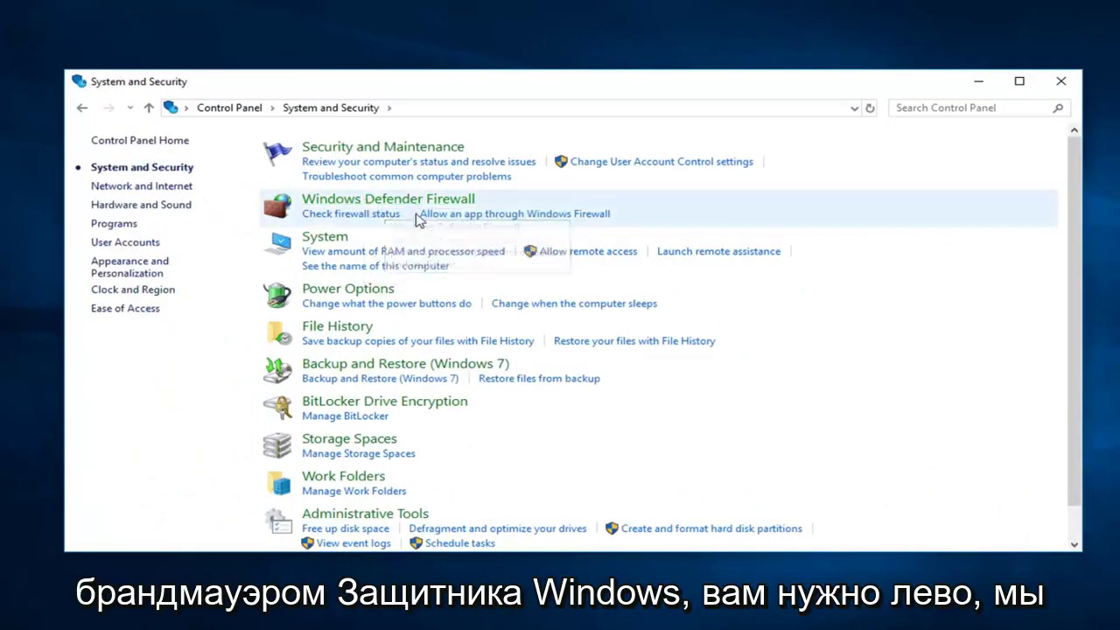
In the firewall's allowed apps list, tick Remote Assistance for Private and Public networks and save
{"action": "left_click", "coordinate": [580, 216]}
{"action": "left_click", "coordinate": [744, 185]}
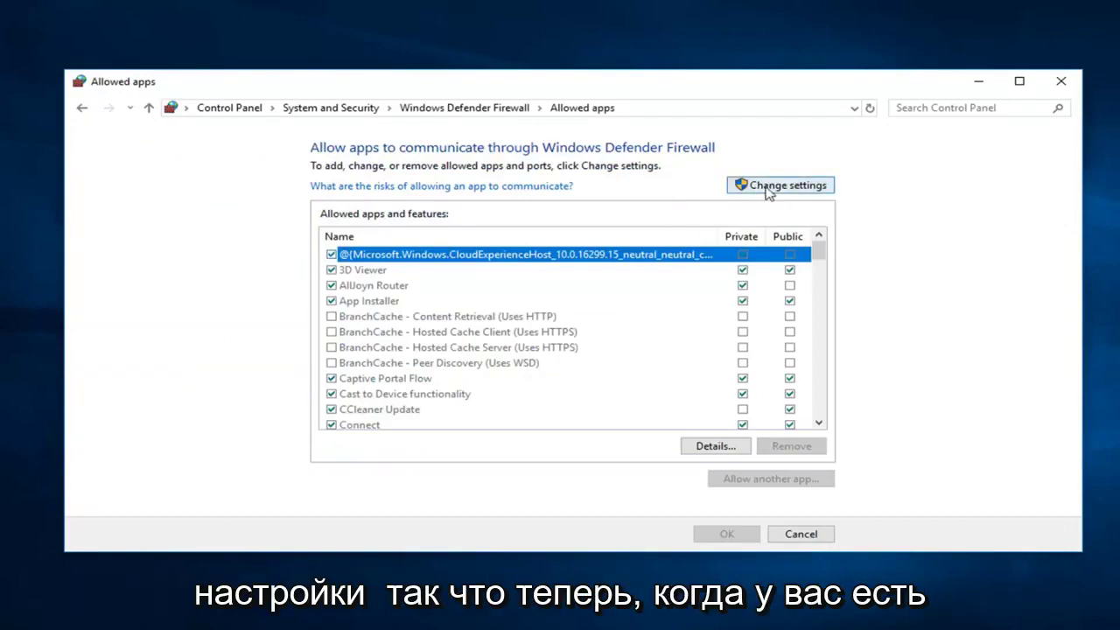
{"action": "left_click", "coordinate": [744, 185]}
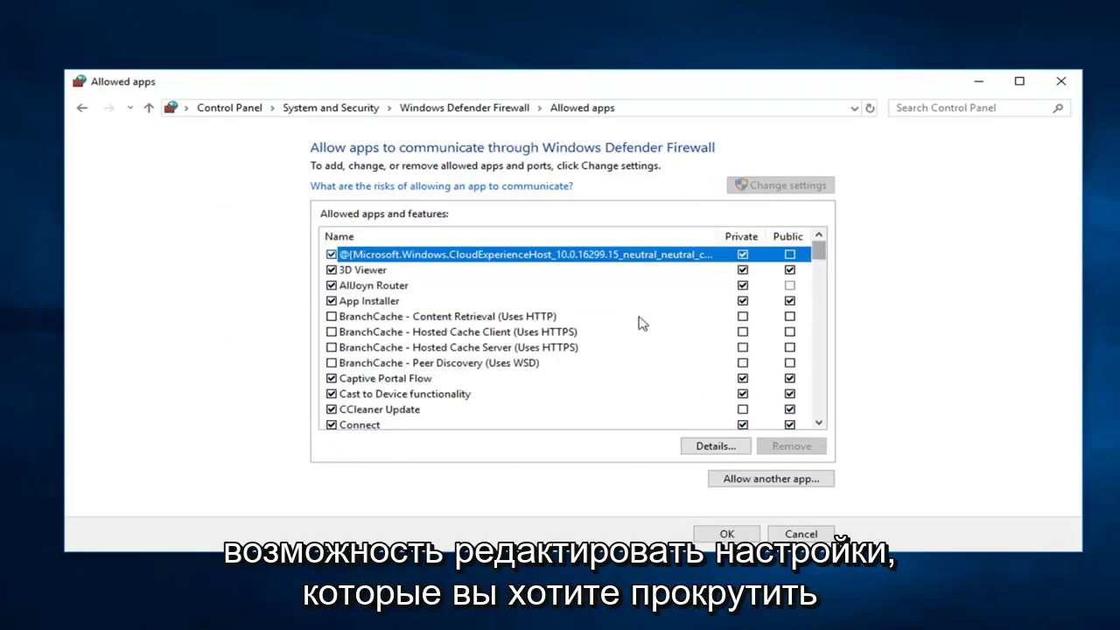
{"action": "scroll", "coordinate": [613, 332], "scroll_direction": "down", "scroll_amount": 3}
{"action": "scroll", "coordinate": [599, 341], "scroll_direction": "down", "scroll_amount": 11}
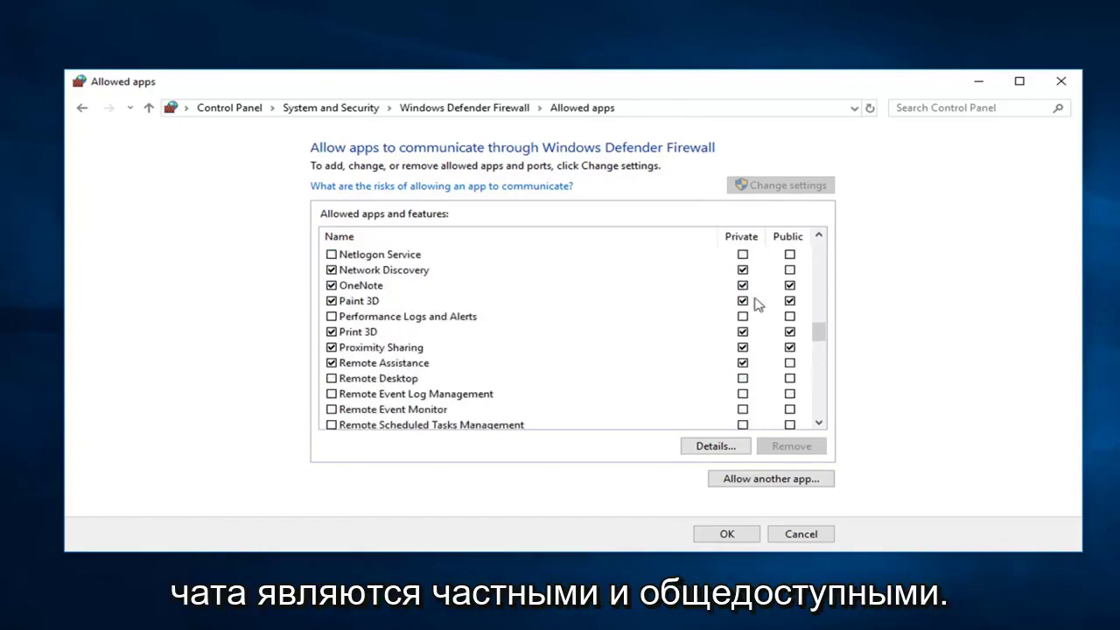
{"action": "left_click", "coordinate": [790, 363]}
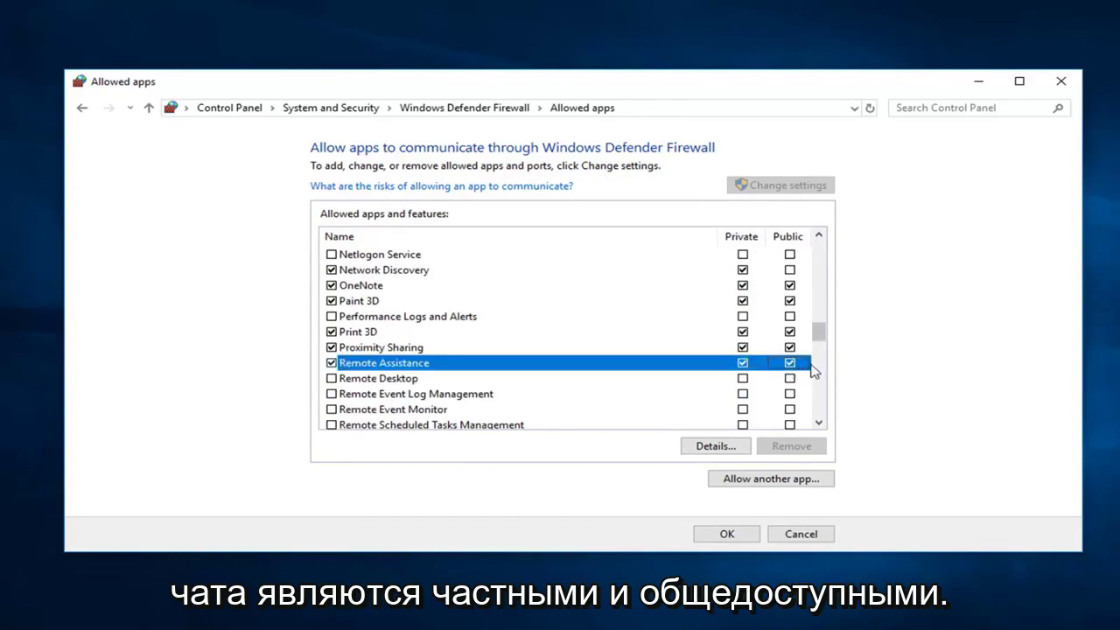
{"action": "left_click", "coordinate": [790, 363]}
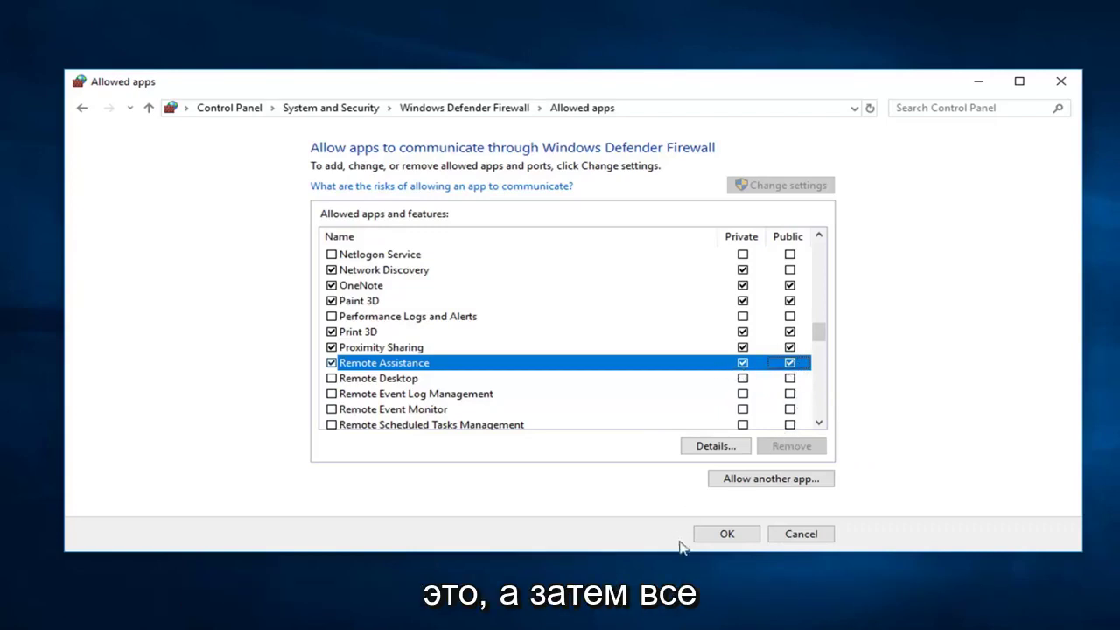
{"action": "left_click", "coordinate": [722, 536]}
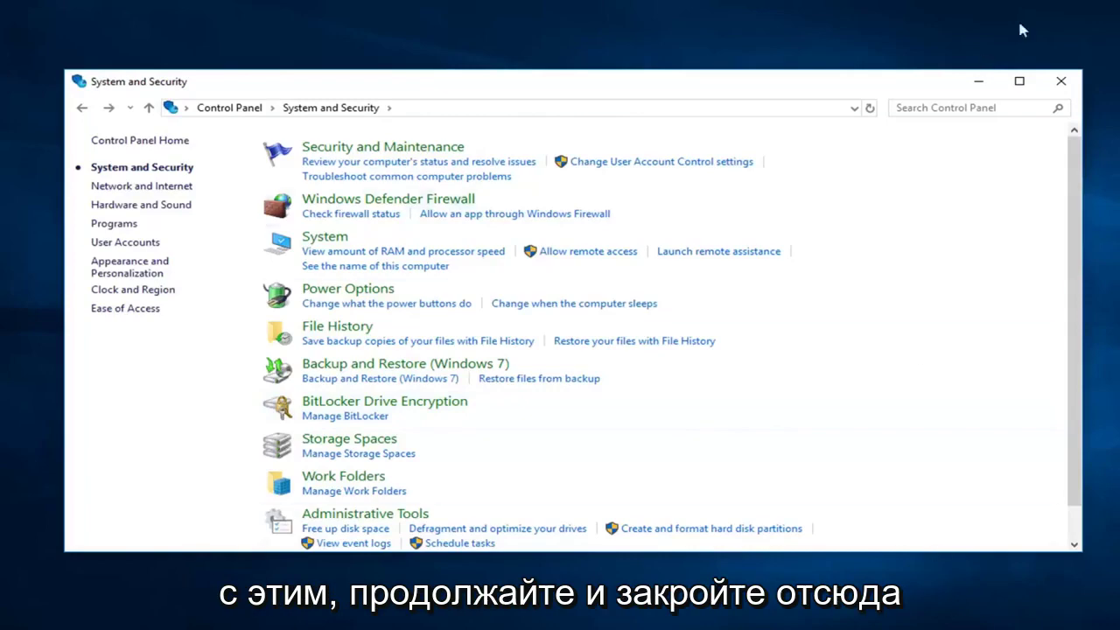
Close the System and Security window and launch msconfig from a Start menu search
{"action": "left_click", "coordinate": [1062, 80]}
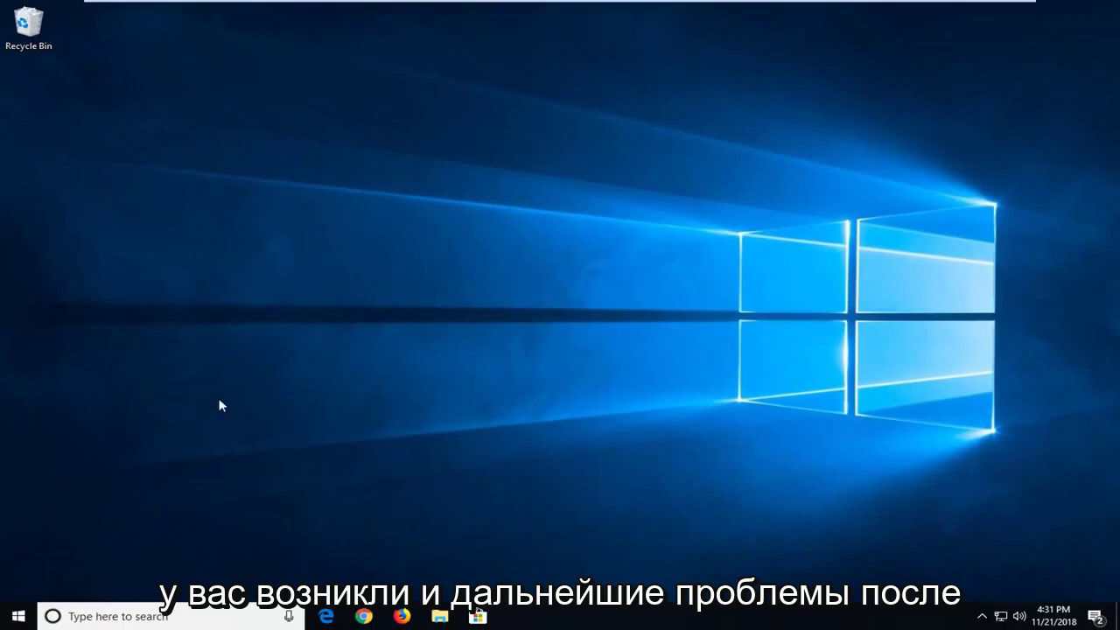
{"action": "left_click", "coordinate": [19, 618]}
{"action": "type", "text": "msconfig"}
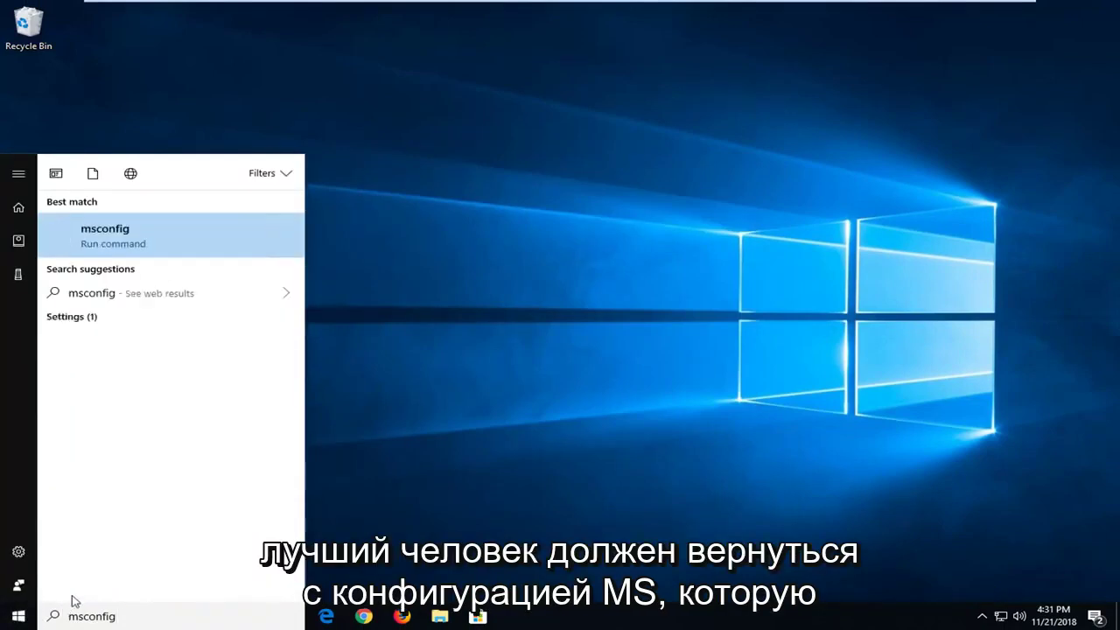
{"action": "left_click", "coordinate": [103, 244]}
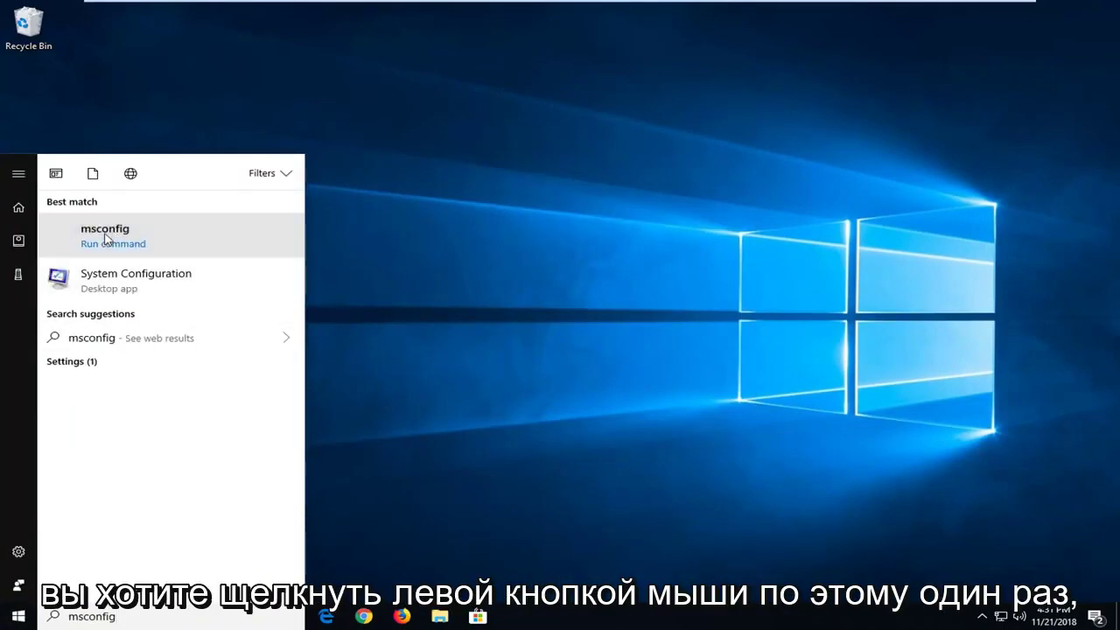
{"action": "left_click", "coordinate": [259, 253]}
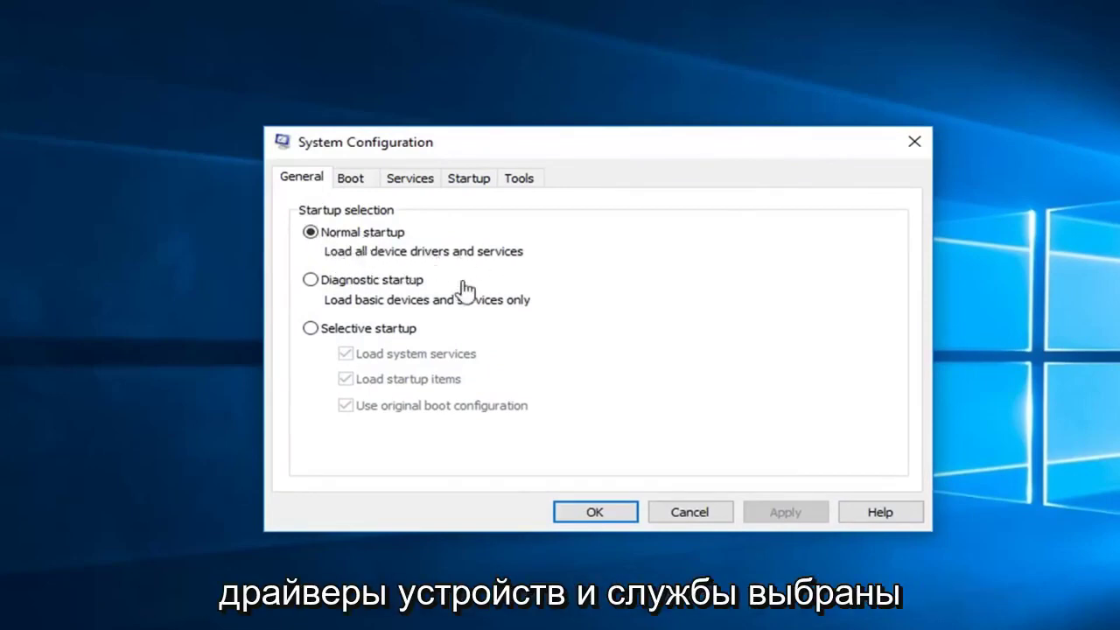
Leave Normal startup selected on the General tab and close System Configuration with OK
{"action": "left_click", "coordinate": [589, 516]}
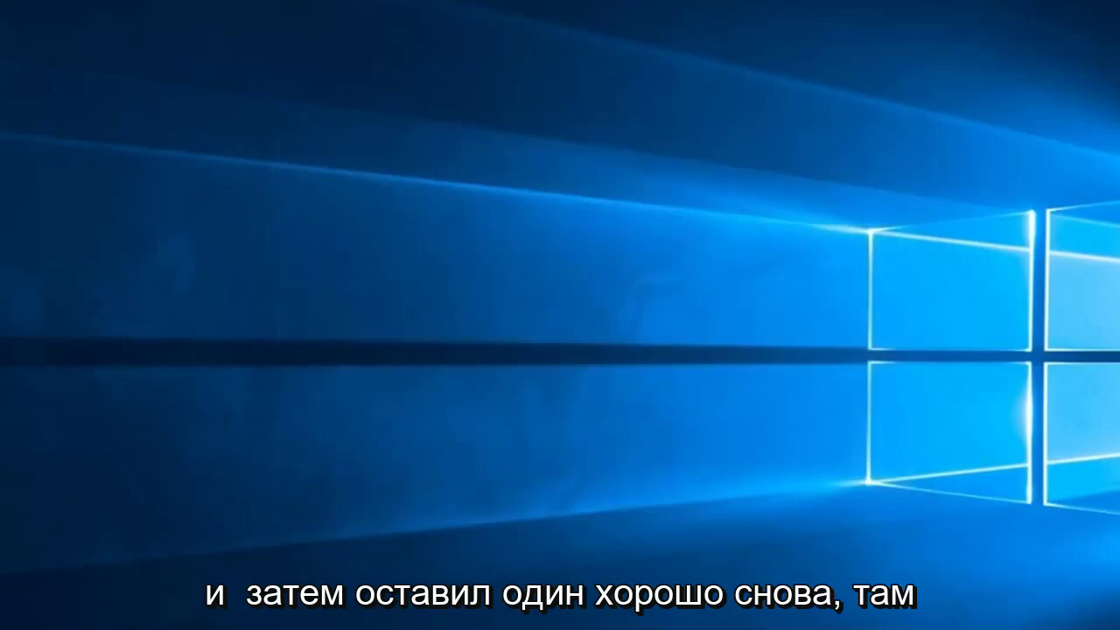